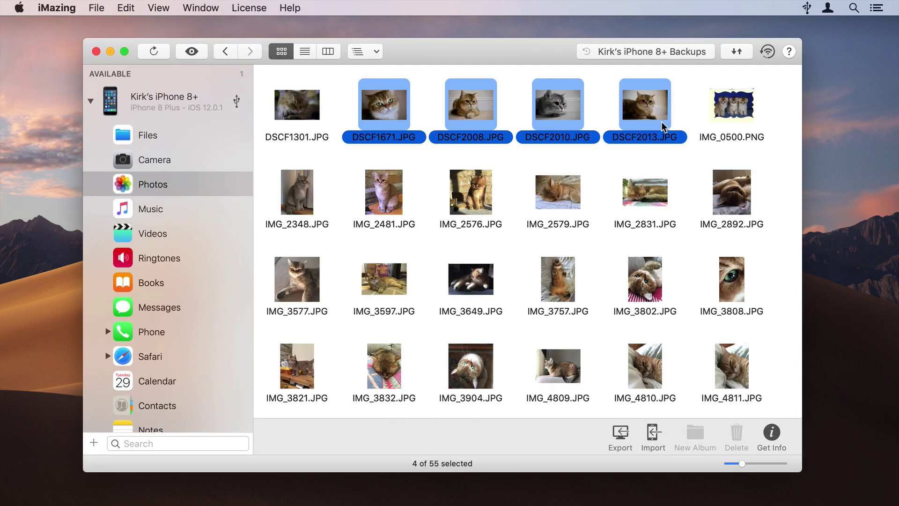
- Export photos DSCF1671, DSCF2008, DSCF2010 and DSCF2013 to the Documents folder
click(621, 434)
click(671, 366)
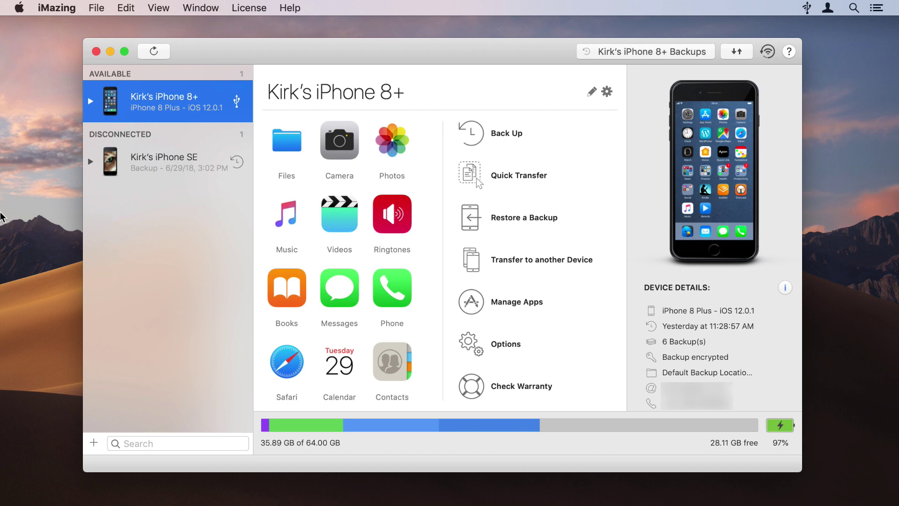
double_click(169, 112)
scroll(607, 253, down, 1)
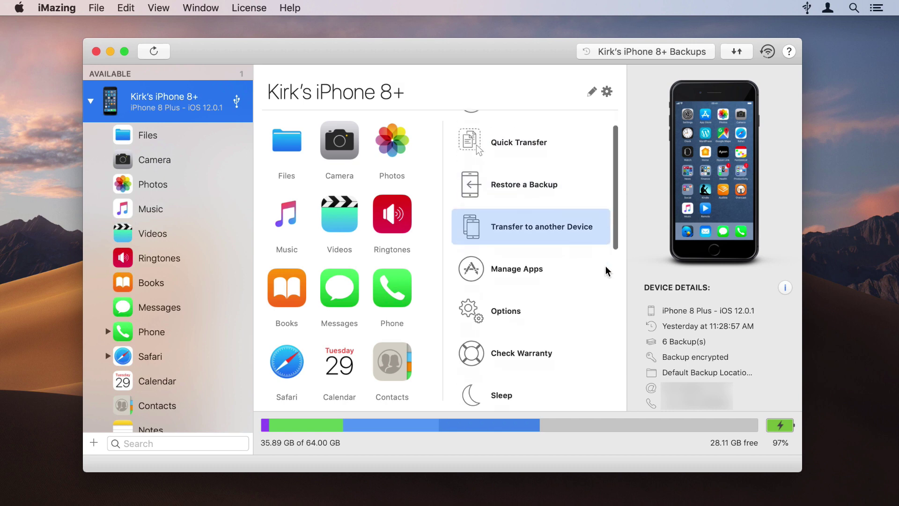
scroll(606, 268, down, 4)
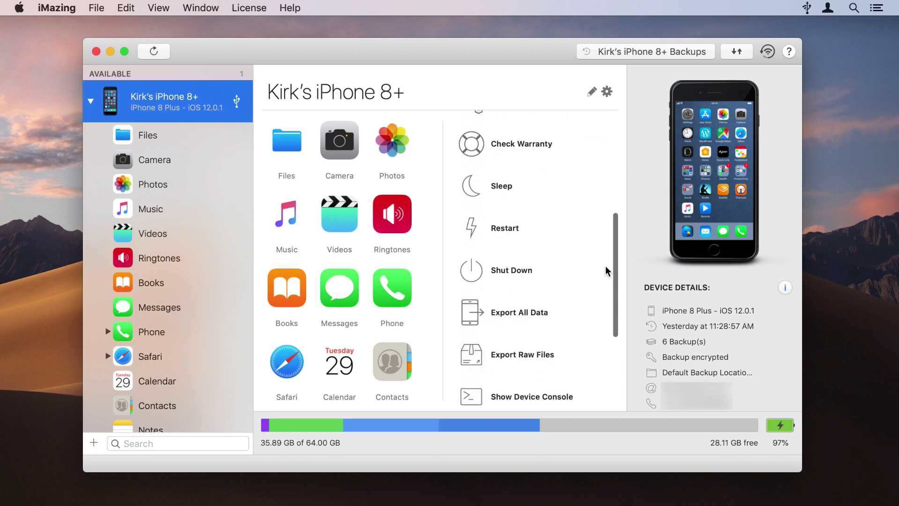
click(547, 320)
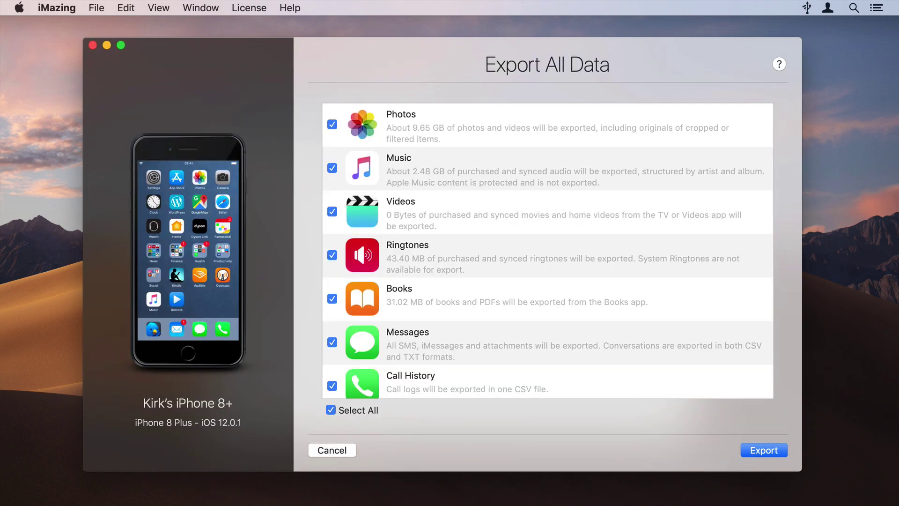
scroll(548, 251, down, 3)
scroll(548, 250, down, 2)
scroll(547, 250, down, 3)
scroll(547, 251, down, 2)
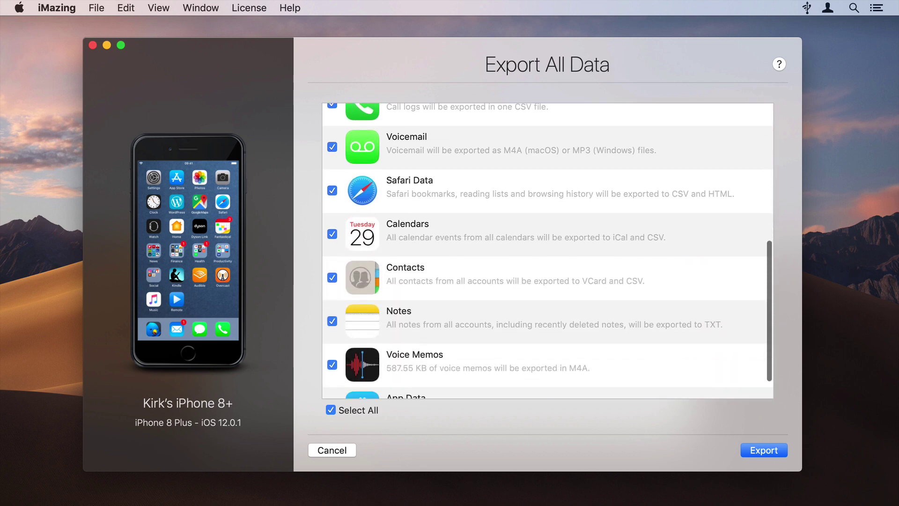
scroll(548, 251, down, 1)
scroll(547, 251, up, 4)
scroll(548, 251, up, 3)
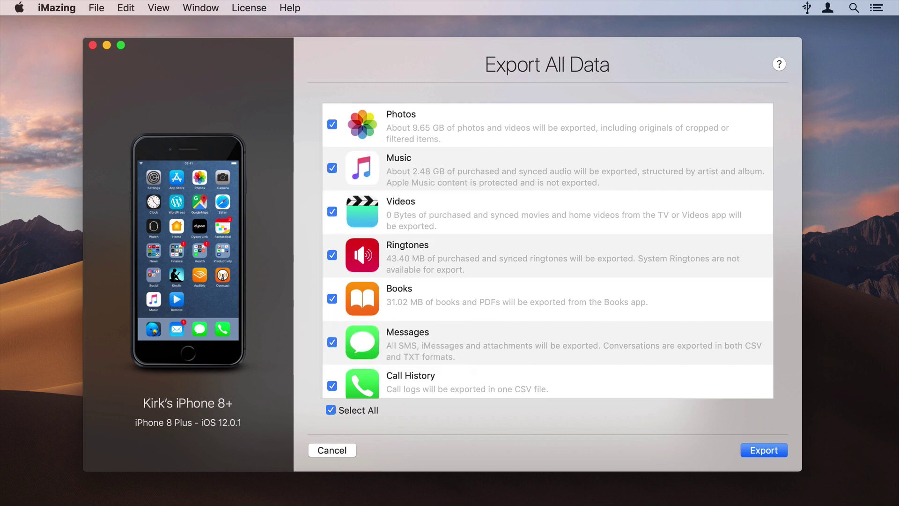
- Uncheck Ringtones, Books and Messages, keeping Photos, Music, Videos and Call History
click(336, 256)
click(332, 298)
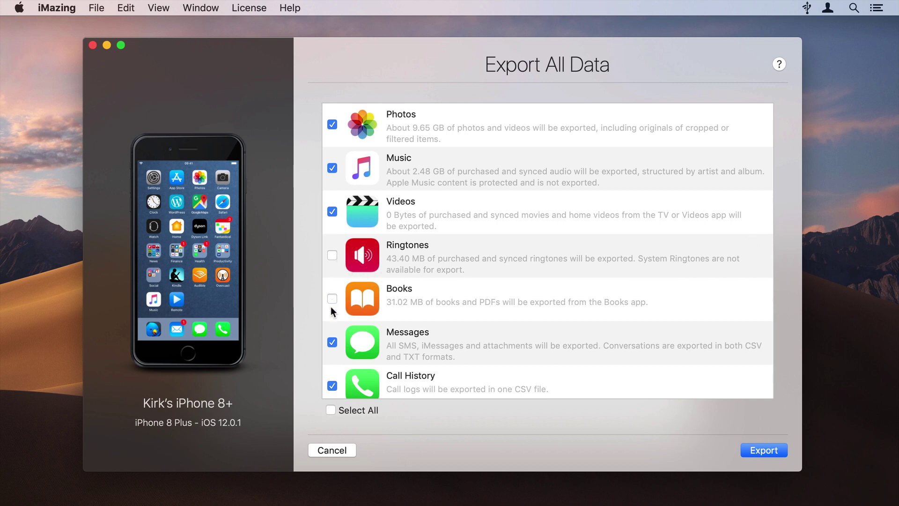
click(333, 343)
- Save the export to Documents and start exporting the remaining categories
click(764, 450)
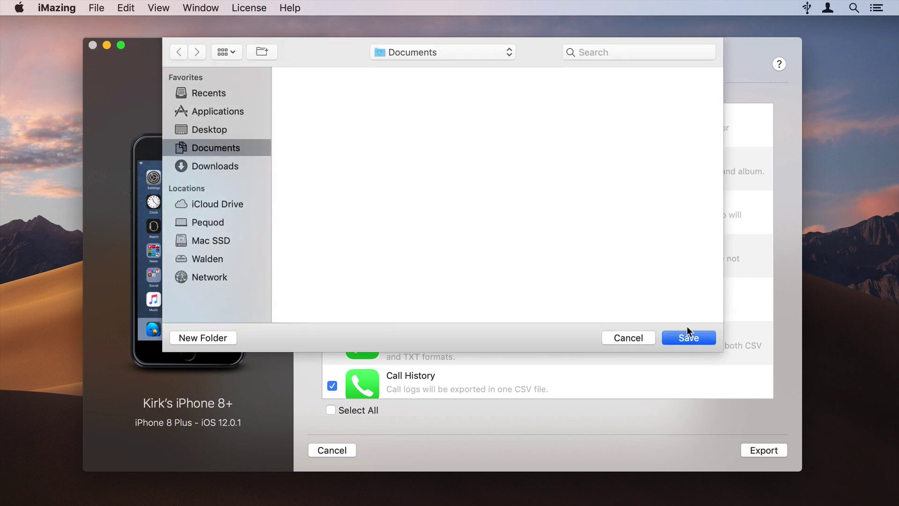
click(687, 333)
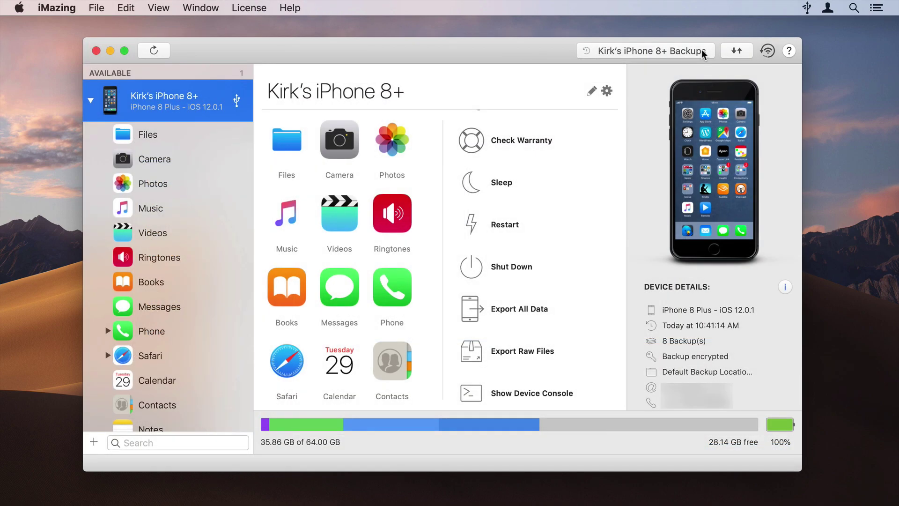
- Show the iPhone 8+ Backups list from the toolbar
click(701, 49)
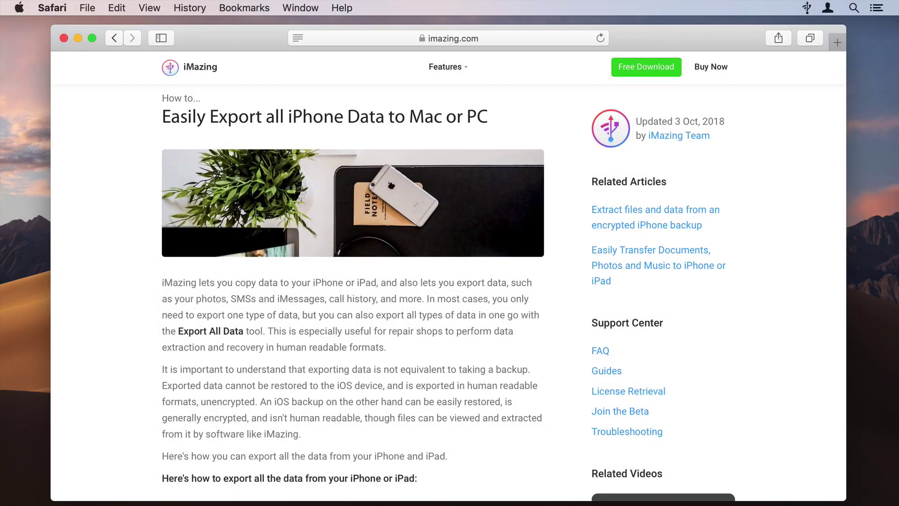
scroll(449, 281, down, 5)
scroll(450, 281, down, 5)
scroll(450, 280, down, 5)
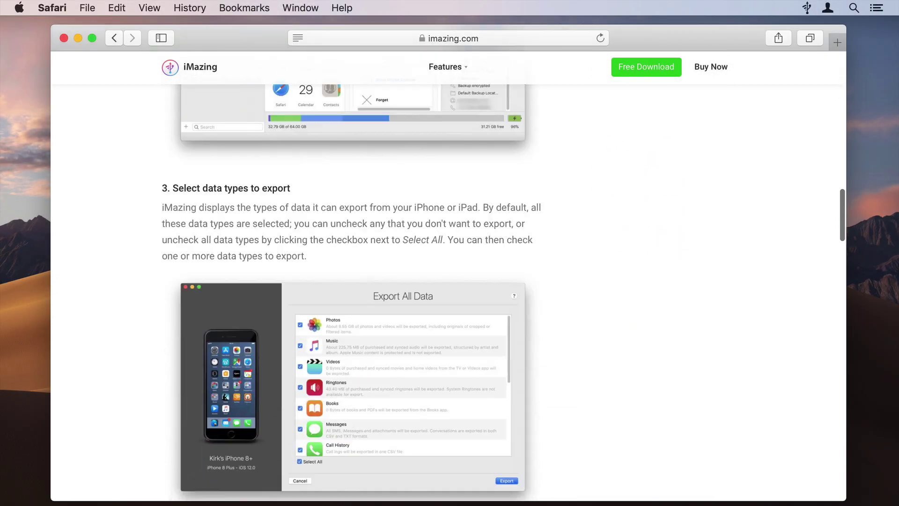
scroll(450, 281, down, 5)
scroll(449, 280, down, 5)
scroll(450, 281, down, 3)
scroll(450, 281, down, 2)
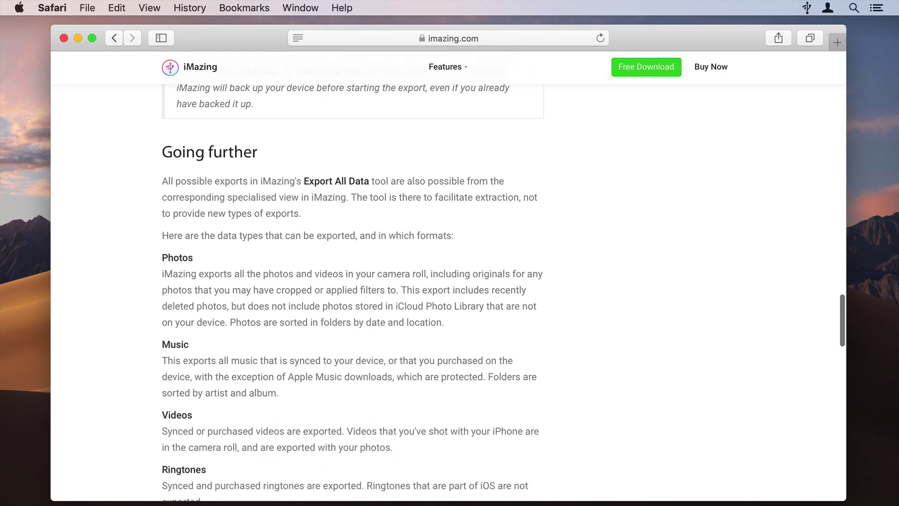
scroll(450, 281, down, 2)
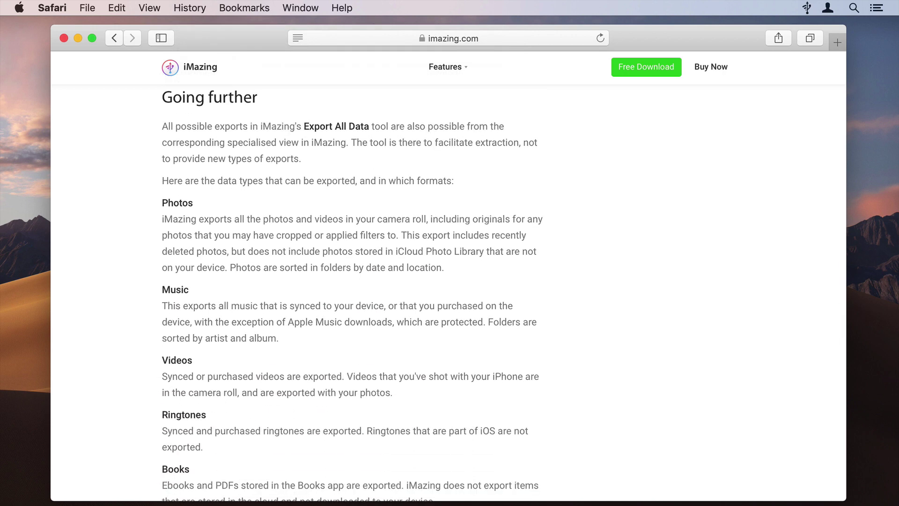